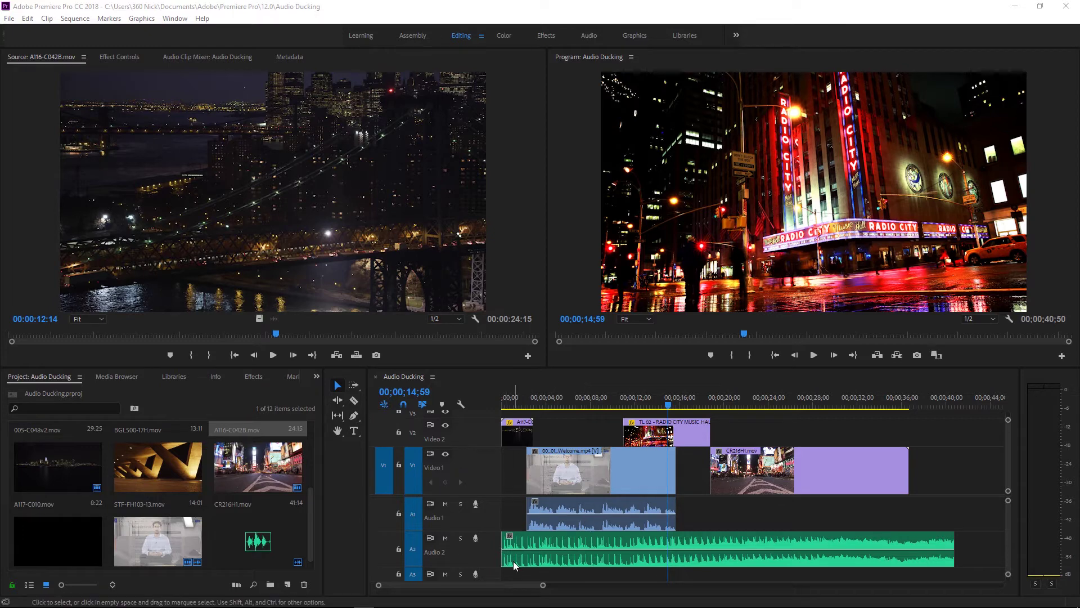
# Play the sequence from near the start to review the music under the dialogue.
pyautogui.click(513, 398)
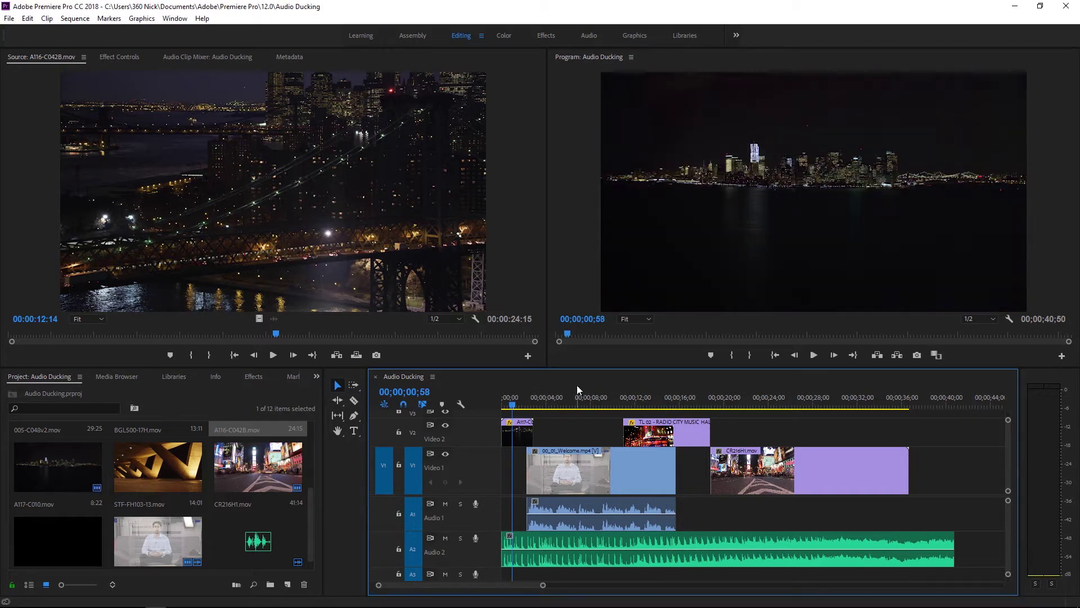
pyautogui.press('space')
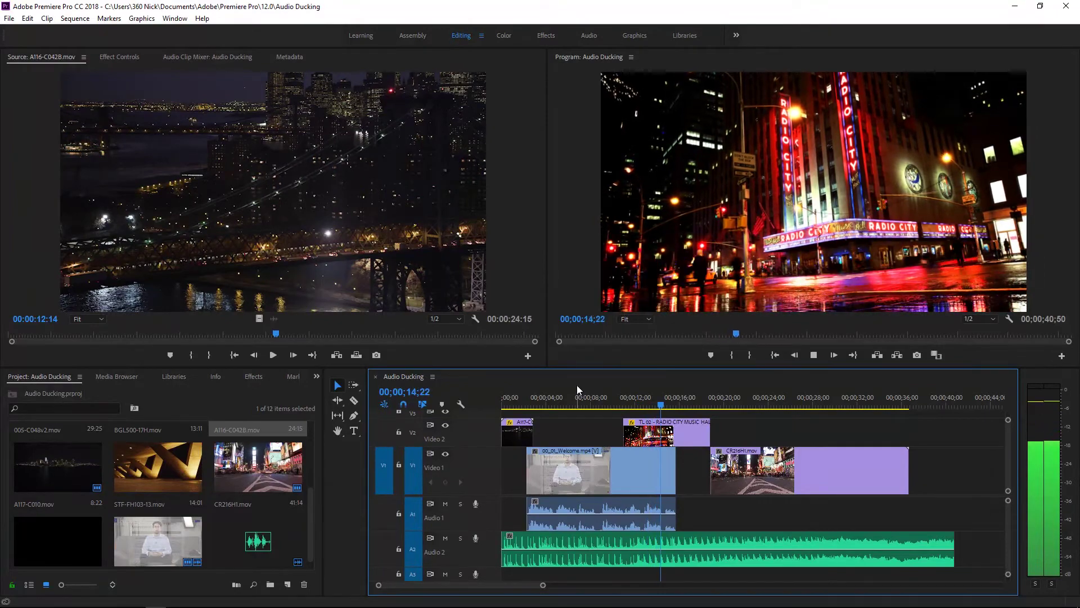
pyautogui.press('space')
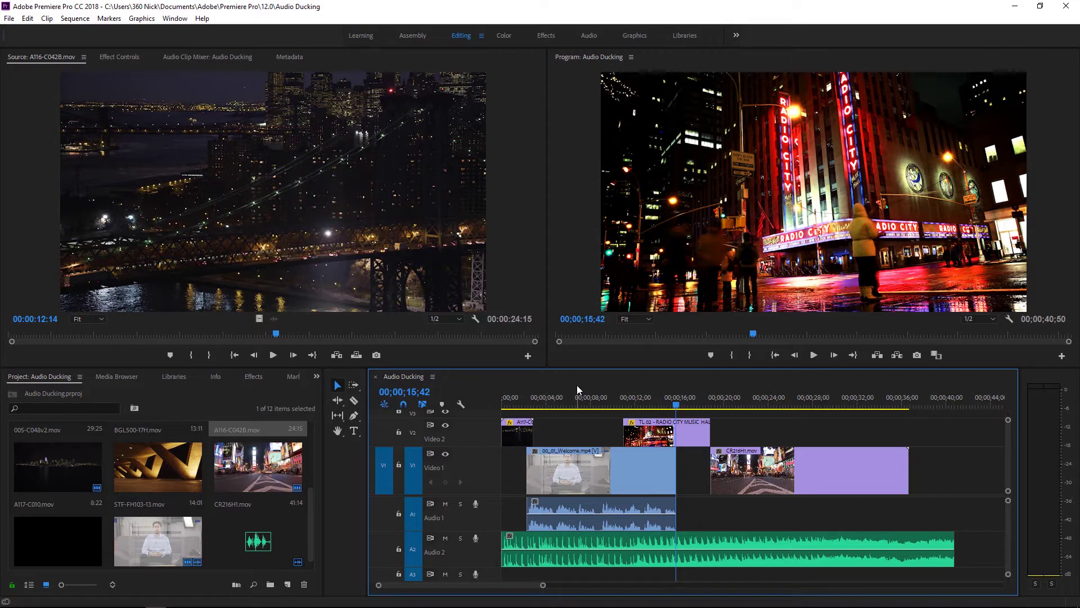
# Maximize the timeline, trial a manual four-keyframe volume dip on the A2 music, then undo it.
pyautogui.press('`')
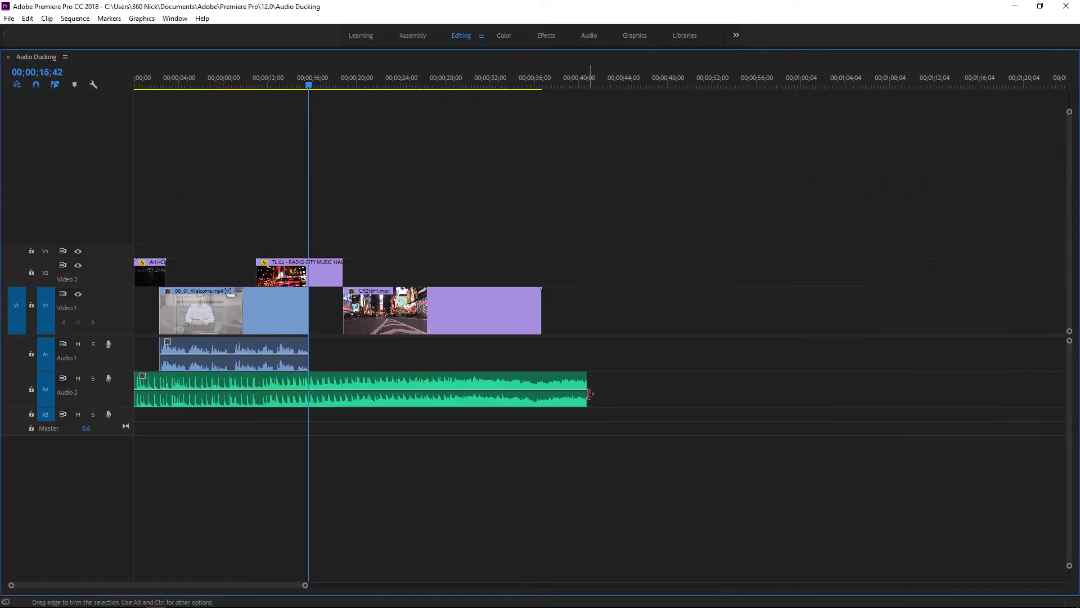
pyautogui.keyDown('ctrl'); pyautogui.click(154, 389); pyautogui.keyUp('ctrl')
pyautogui.keyDown('ctrl'); pyautogui.click(162, 389); pyautogui.keyUp('ctrl')
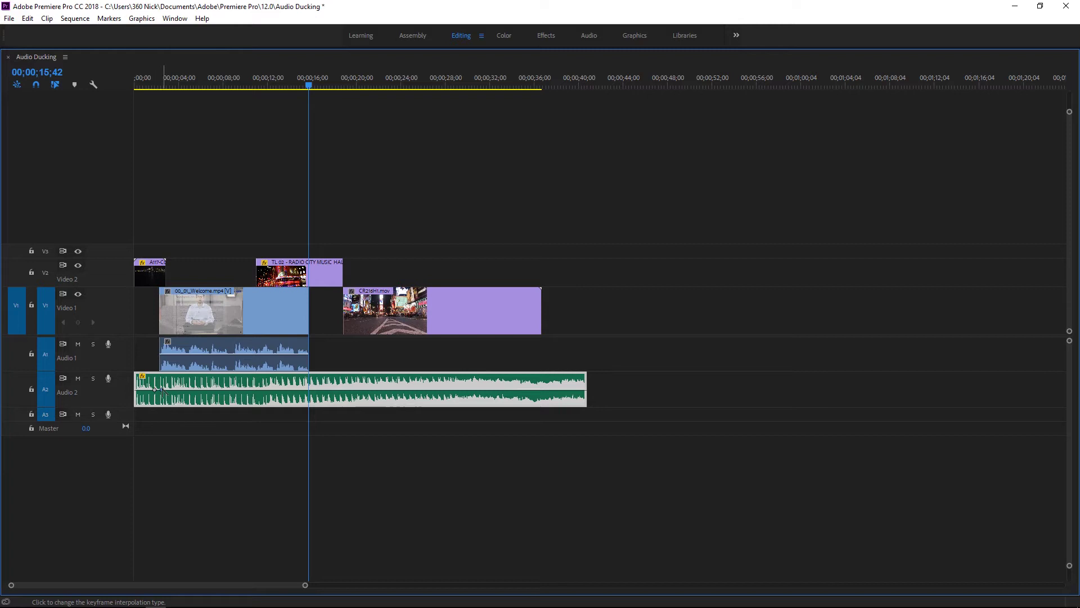
pyautogui.keyDown('ctrl'); pyautogui.click(303, 389); pyautogui.keyUp('ctrl')
pyautogui.keyDown('ctrl'); pyautogui.click(314, 390); pyautogui.keyUp('ctrl')
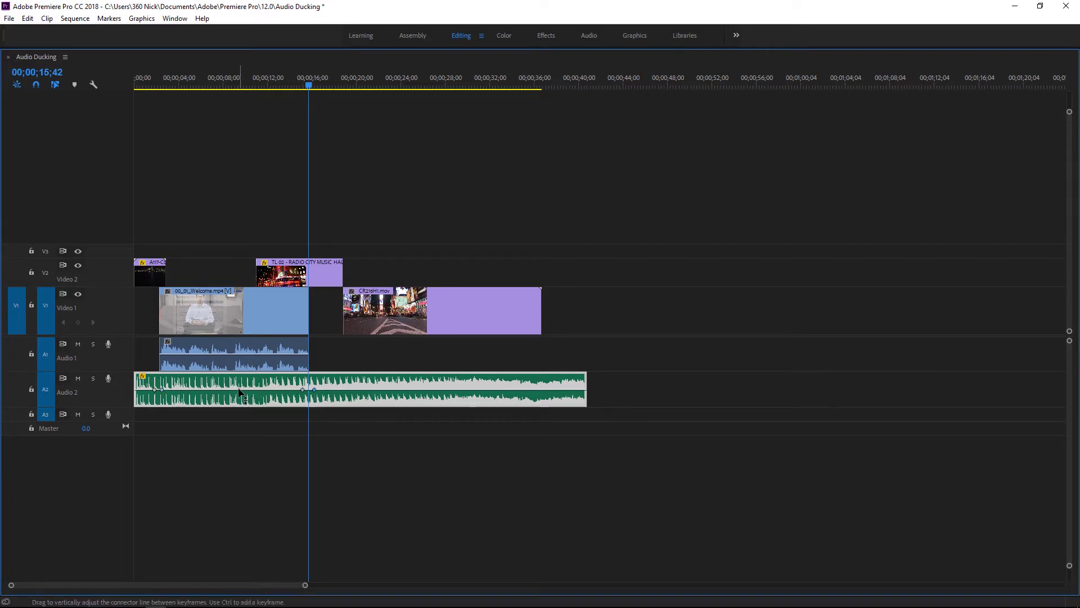
pyautogui.moveTo(243, 390); pyautogui.dragTo(244, 397)
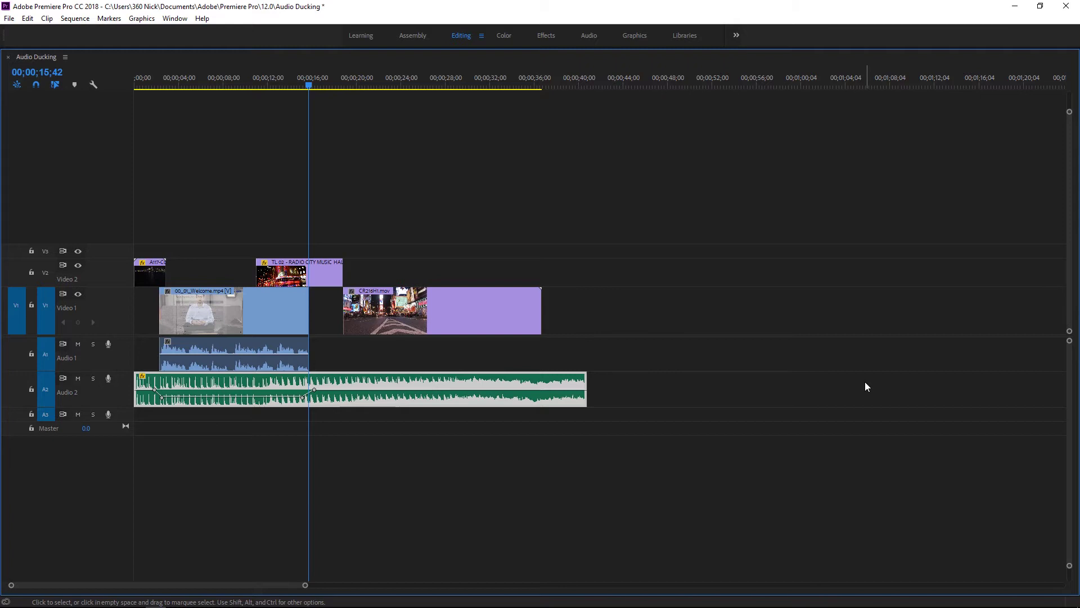
pyautogui.hotkey('ctrl', 'z')
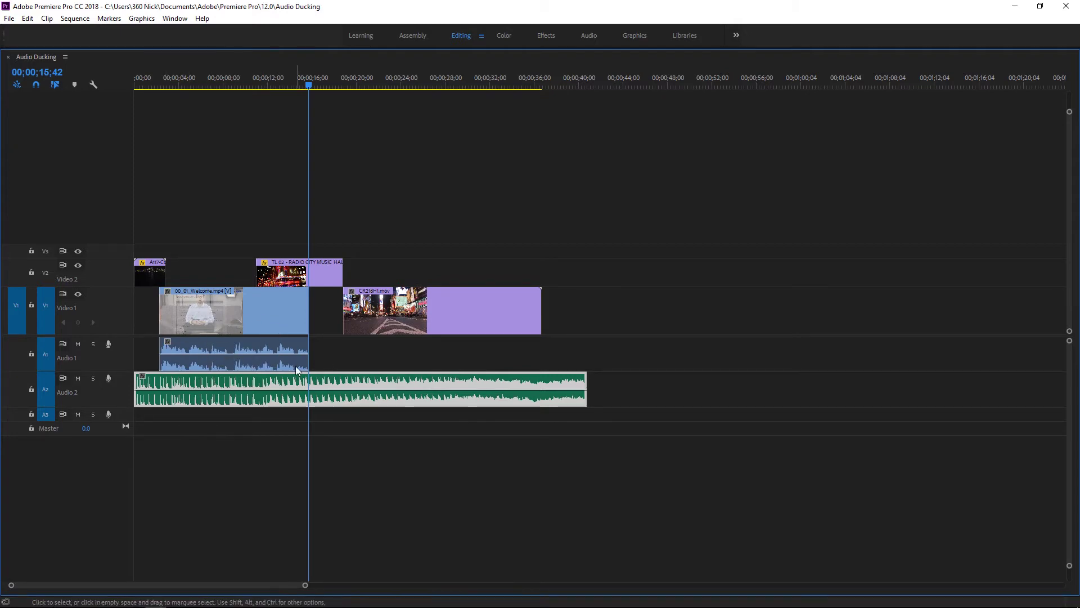
# Restore the panels, park the playhead at 03;48 in the interview clip, and switch to the Audio workspace.
pyautogui.press('`')
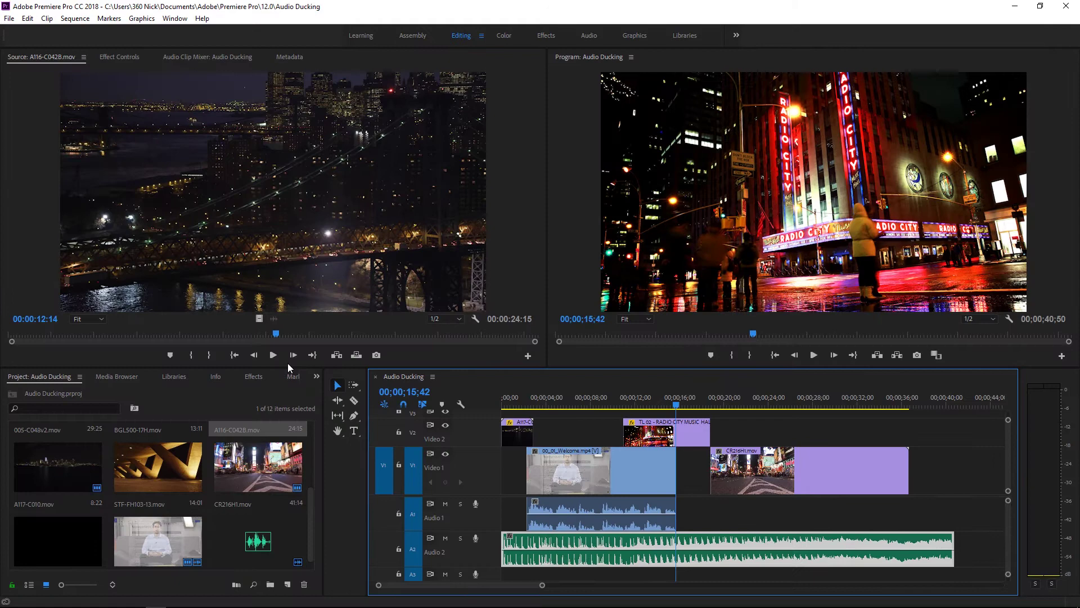
pyautogui.click(544, 404)
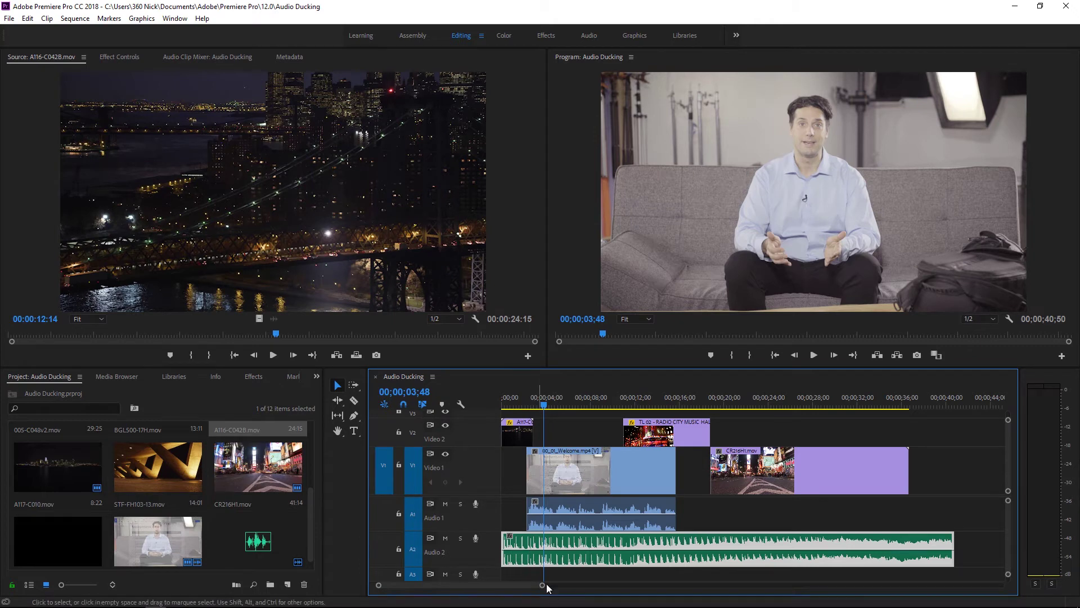
pyautogui.click(590, 35)
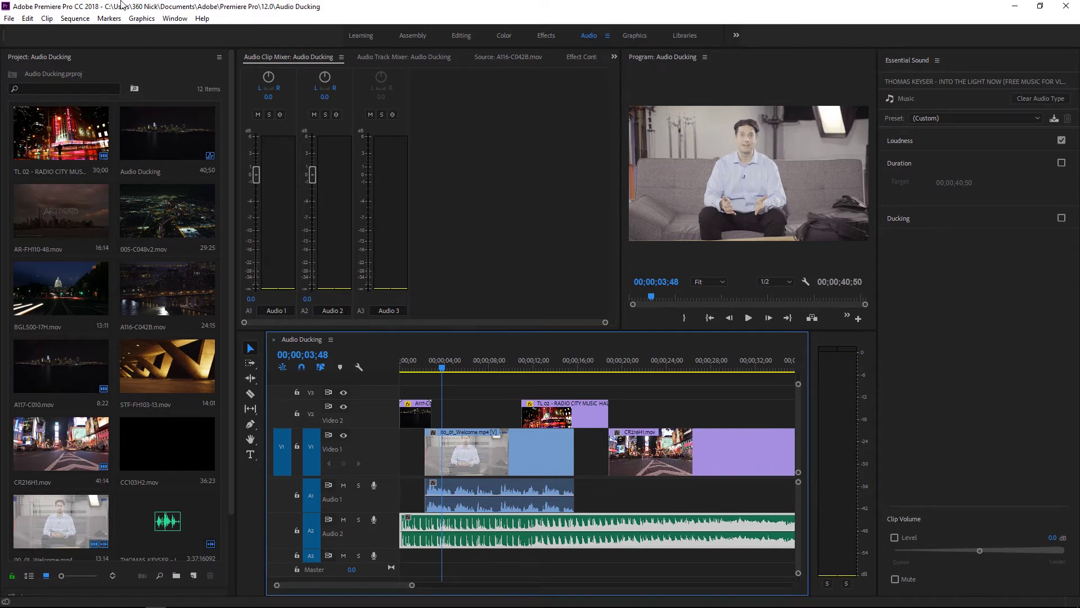
pyautogui.click(174, 19)
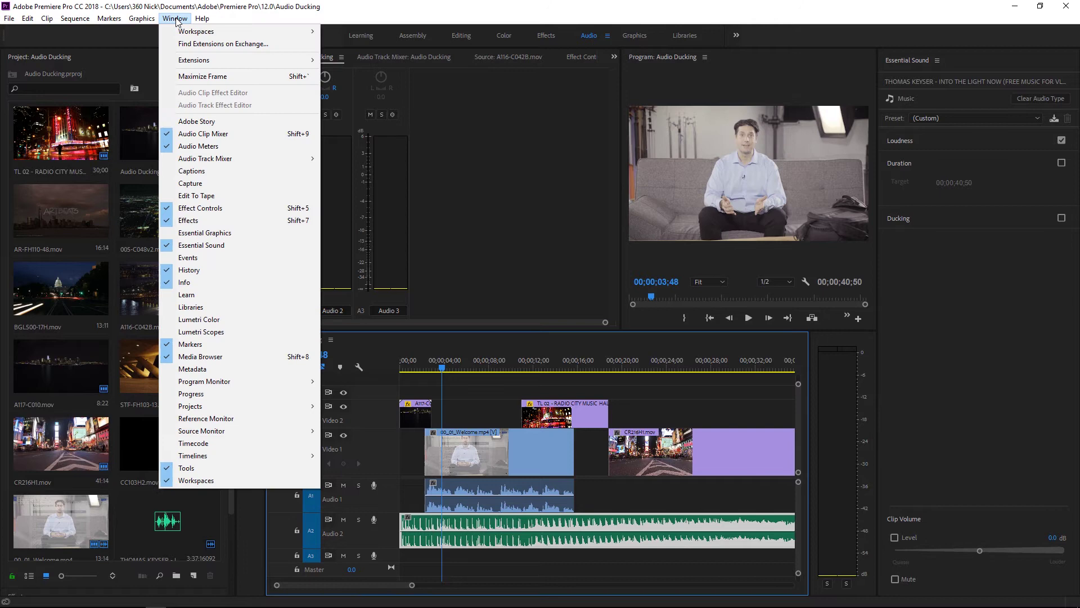
pyautogui.moveTo(180, 31)
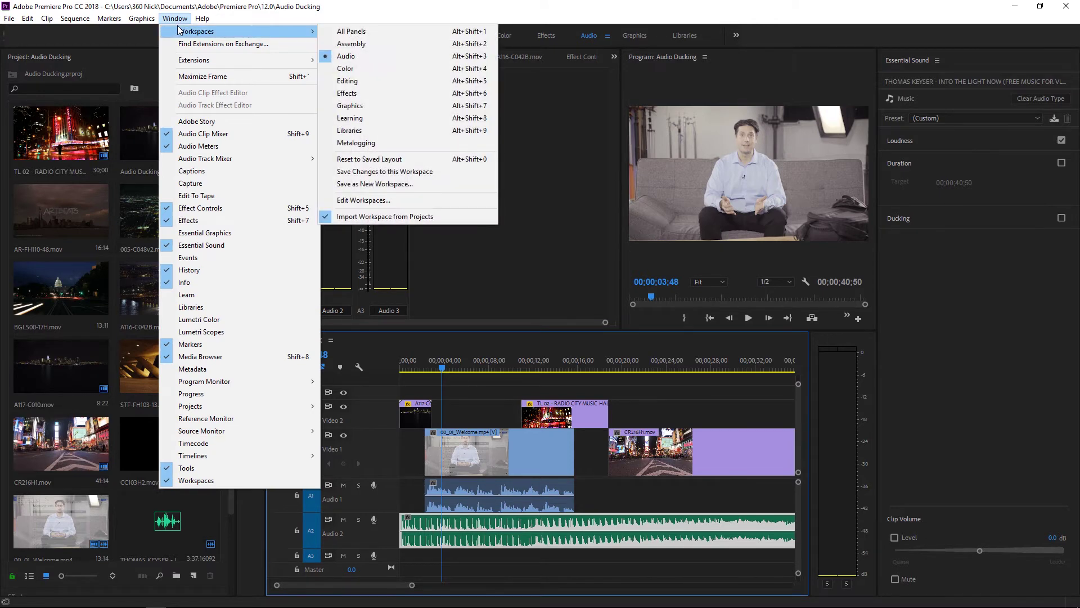
pyautogui.click(1037, 345)
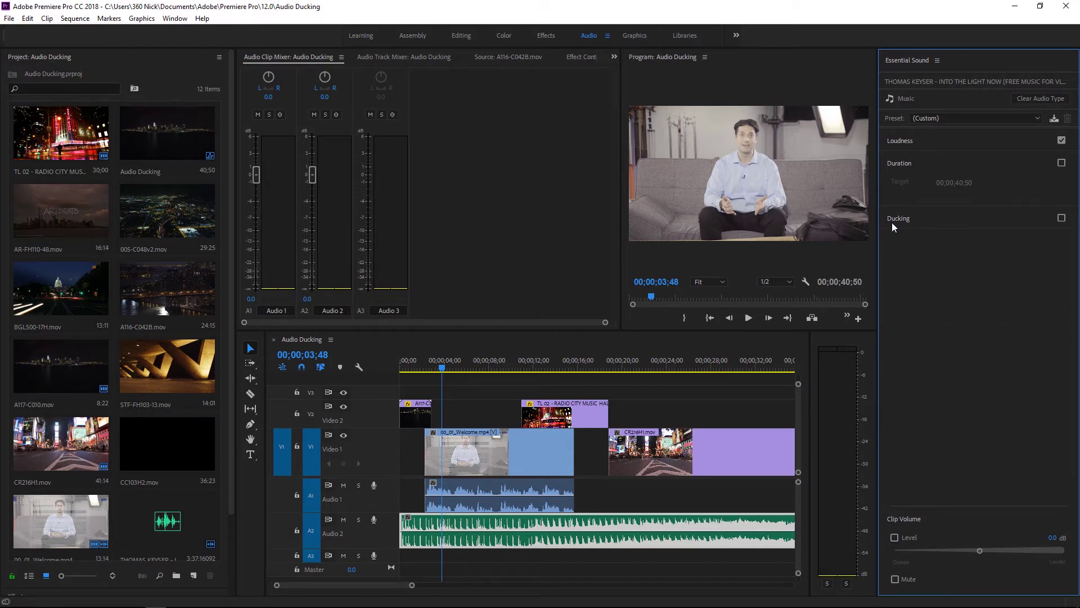
# Enable Ducking on the music clip and confirm the interview clip is tagged as Dialogue.
pyautogui.click(1061, 219)
pyautogui.click(934, 220)
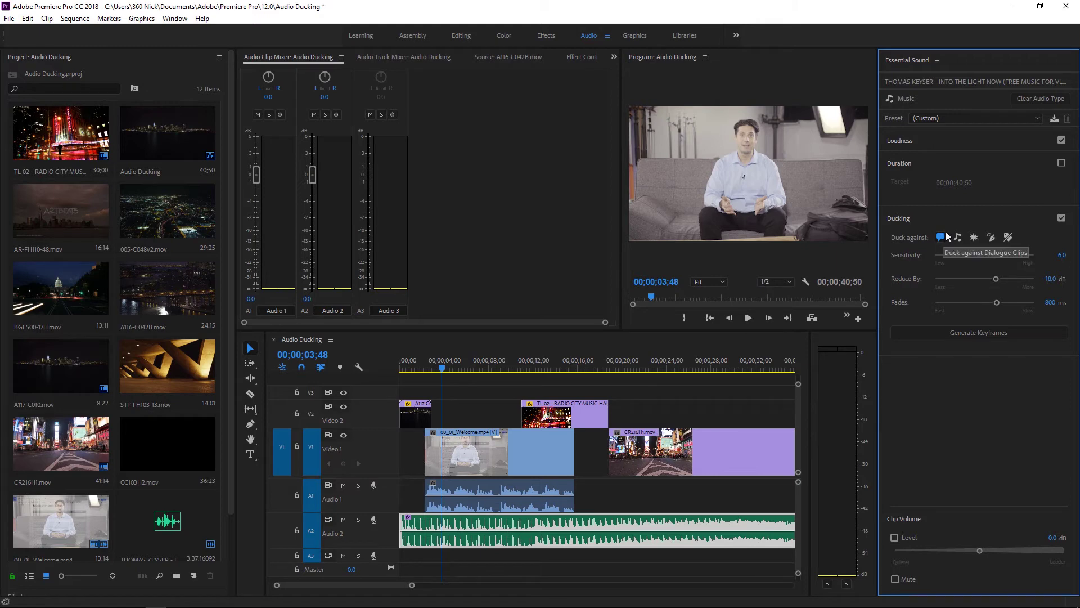
pyautogui.click(515, 494)
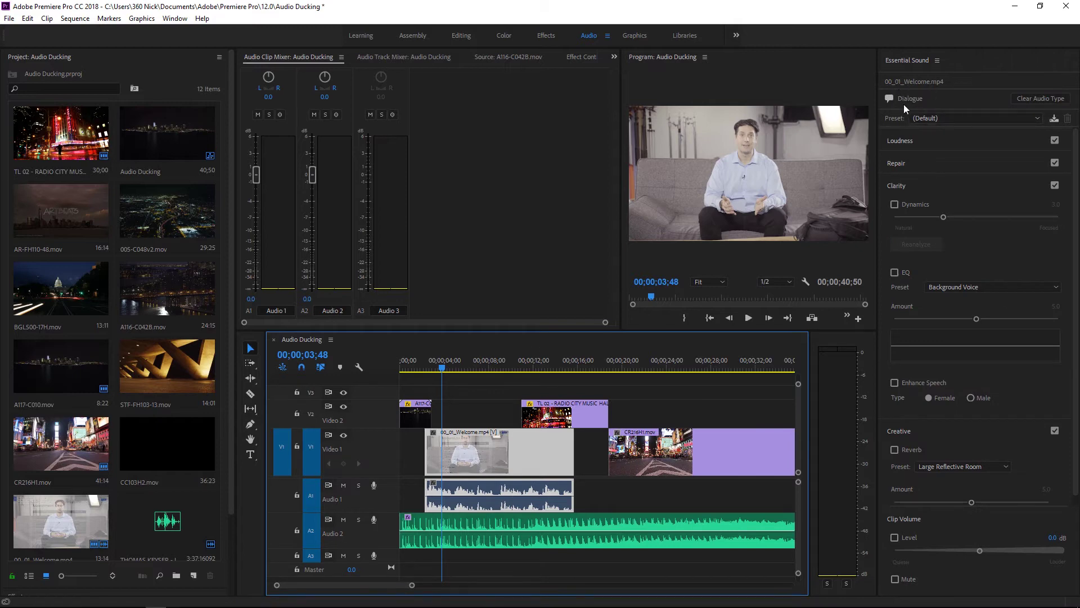
pyautogui.click(468, 521)
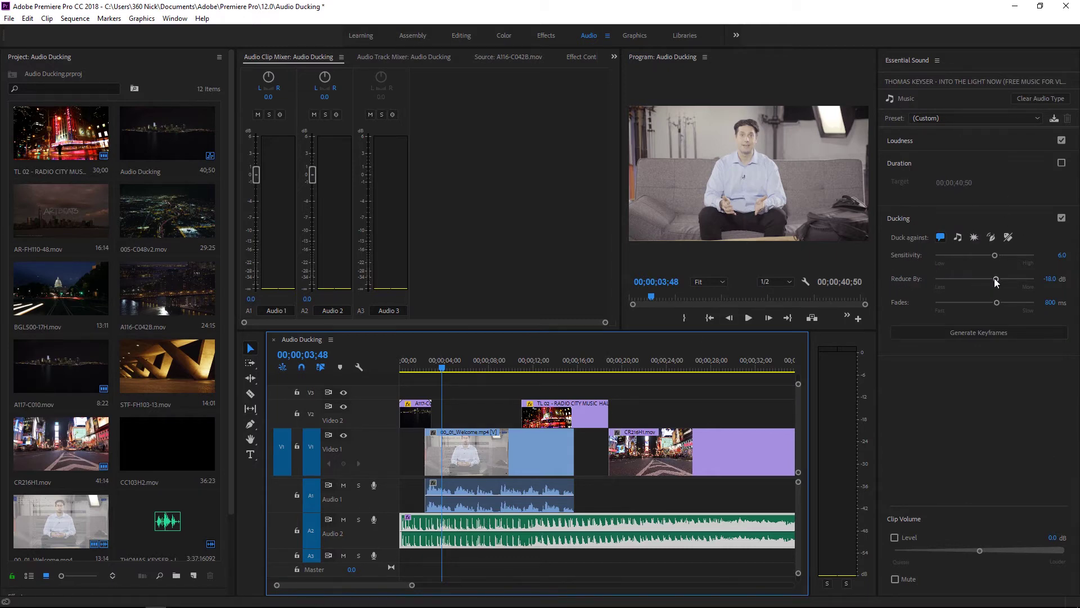
# Set Reduce By -12.5 dB, fades 928 ms and Sensitivity 7.0, then generate ducking keyframes.
pyautogui.moveTo(995, 278); pyautogui.dragTo(984, 280)
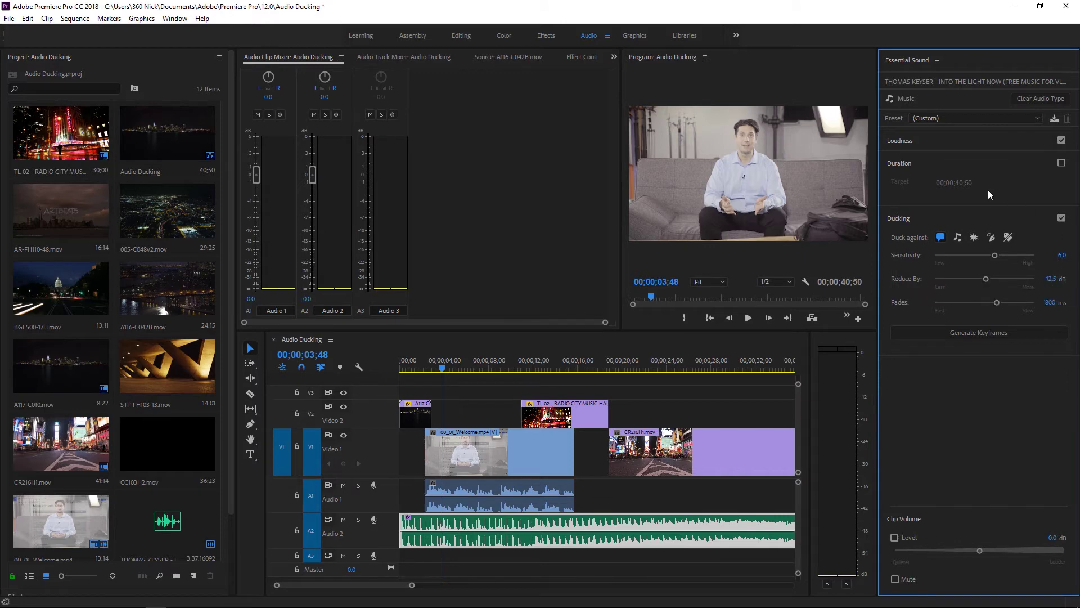
pyautogui.moveTo(996, 304); pyautogui.dragTo(1000, 304)
pyautogui.moveTo(993, 256); pyautogui.dragTo(1004, 255)
pyautogui.click(954, 333)
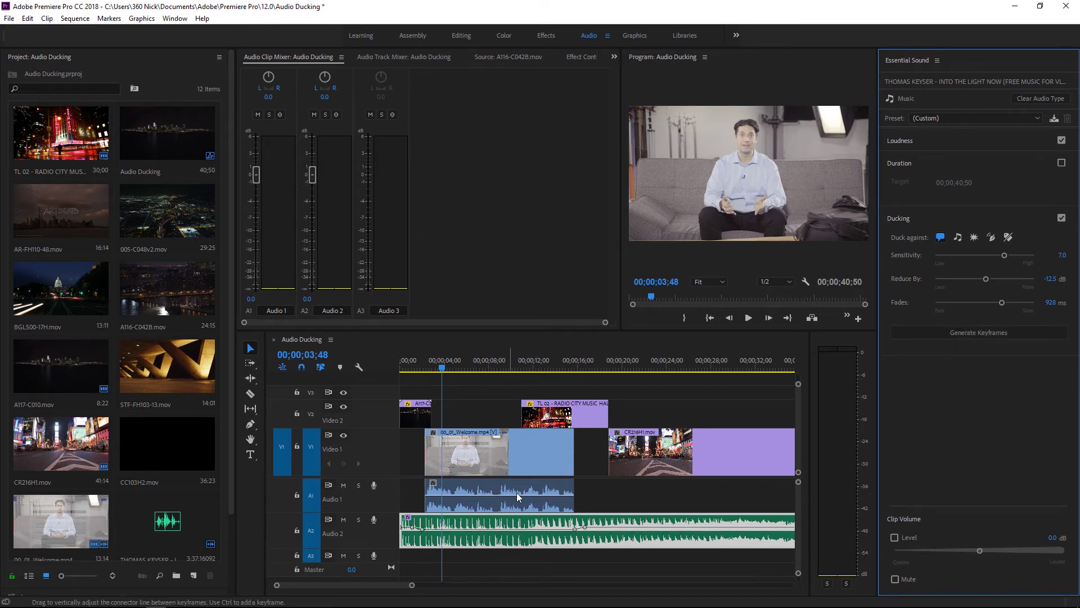
pyautogui.click(466, 369)
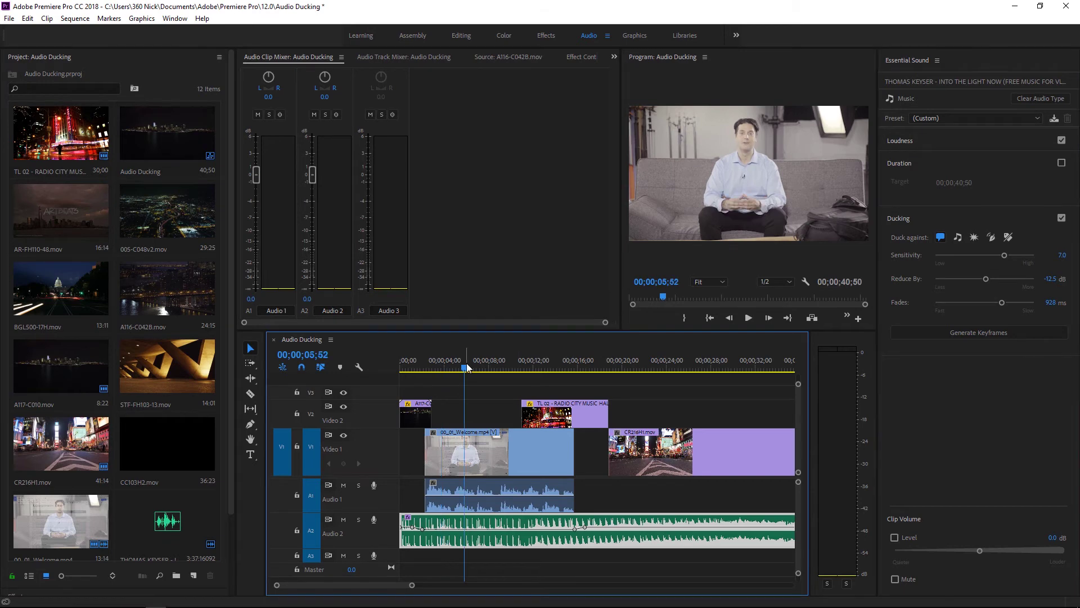
pyautogui.press('`')
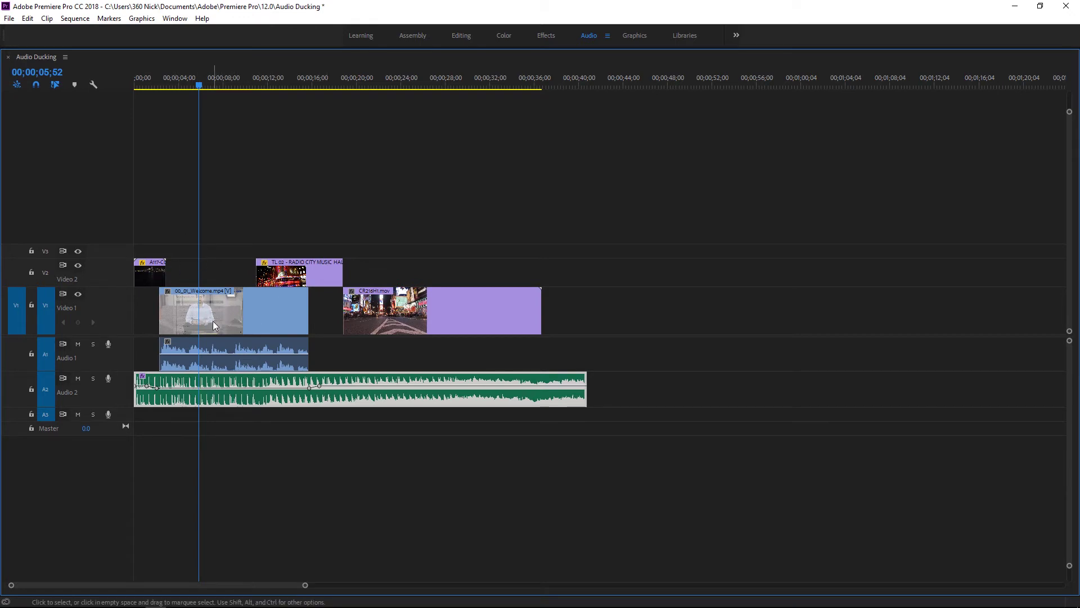
pyautogui.click(150, 82)
pyautogui.press('space')
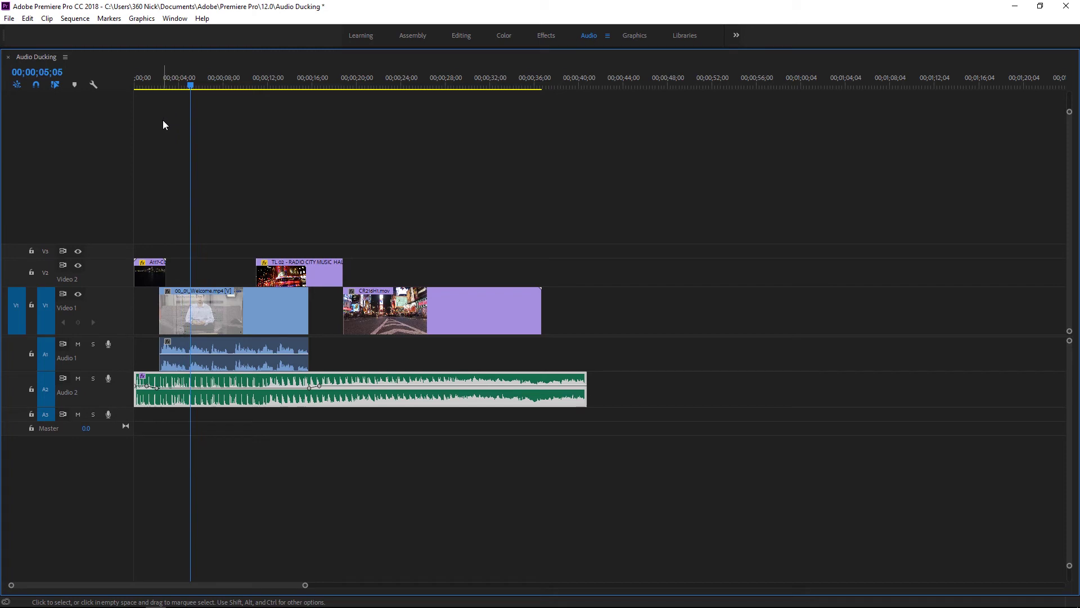
pyautogui.press('`')
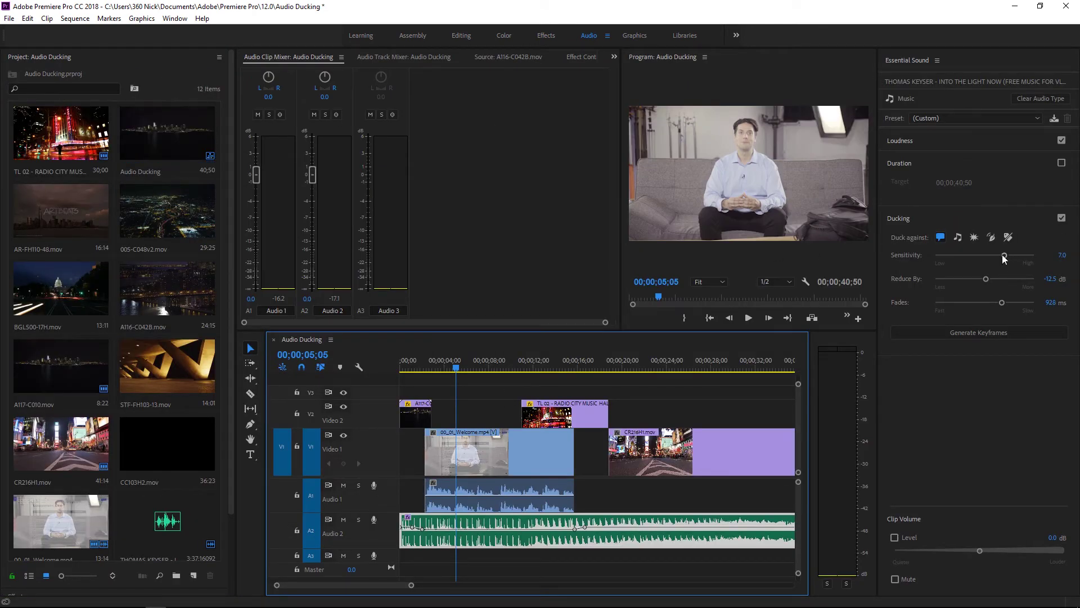
# Retune ducking to Sensitivity 6.1 and 645 ms fades, adjust Reduce By, and regenerate keyframes.
pyautogui.moveTo(1003, 255); pyautogui.dragTo(1002, 256)
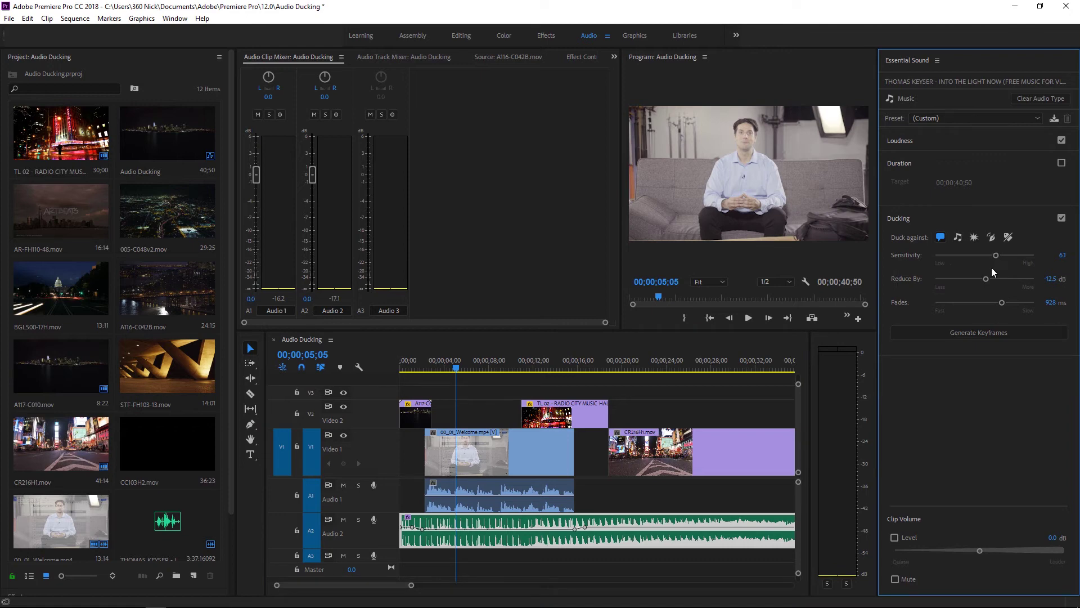
pyautogui.moveTo(1002, 302); pyautogui.dragTo(997, 279)
pyautogui.click(985, 333)
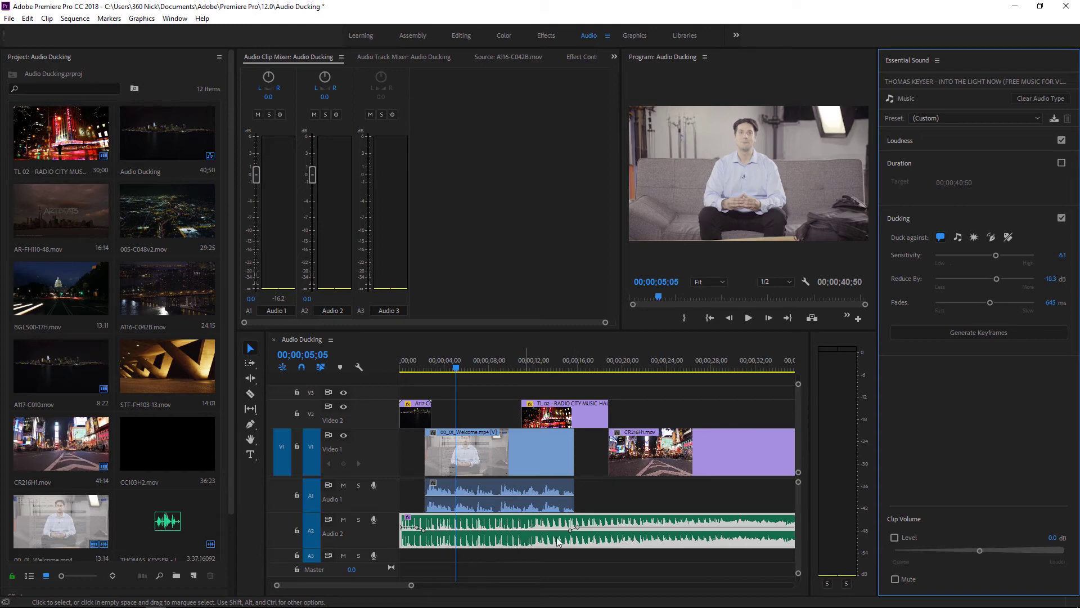
pyautogui.click(420, 361)
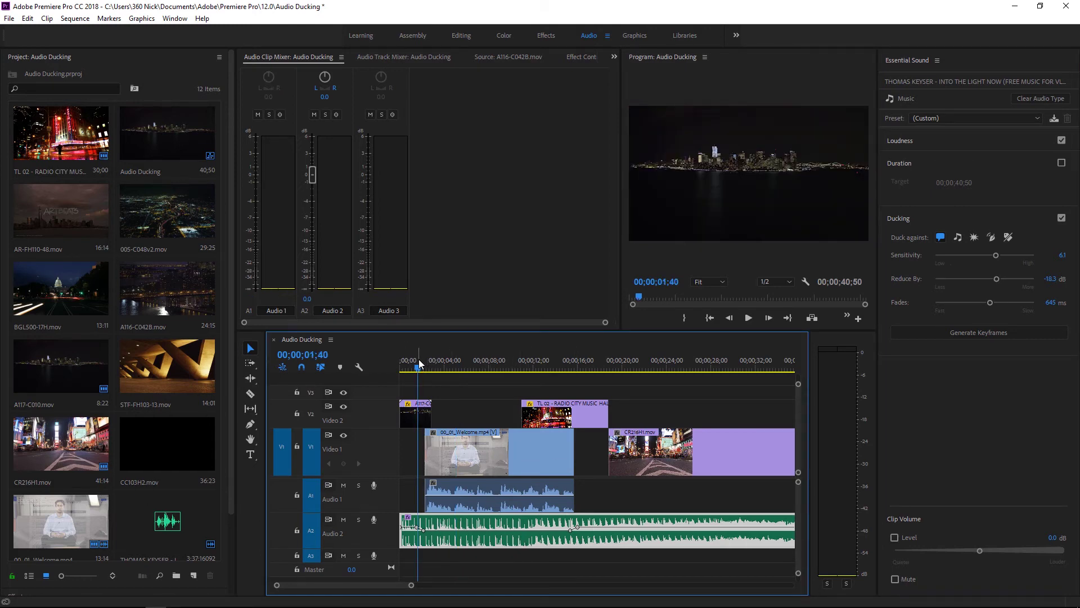
pyautogui.press('space')
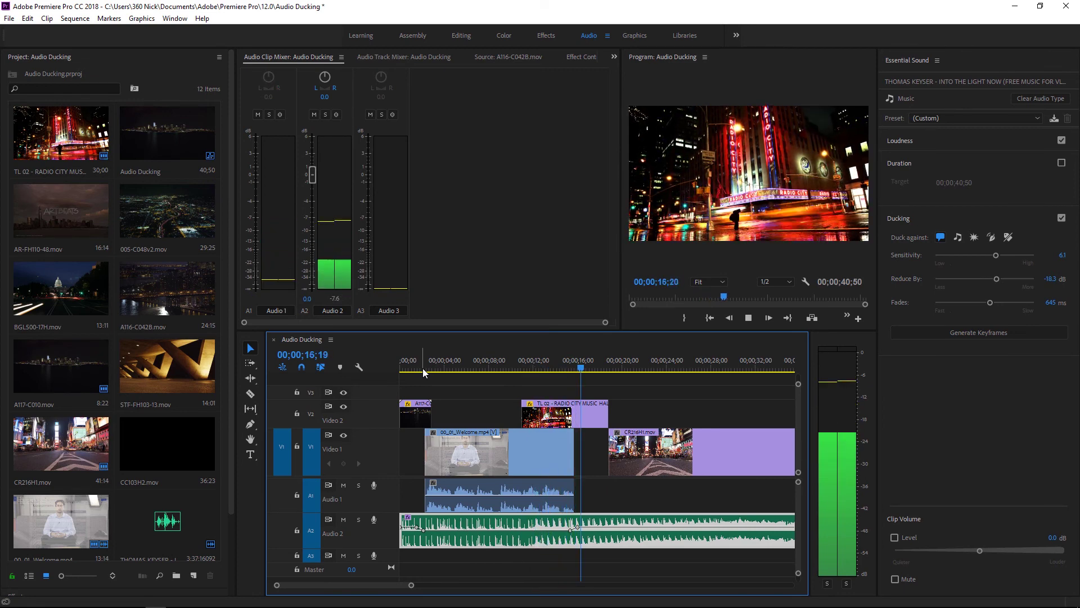
pyautogui.press('space')
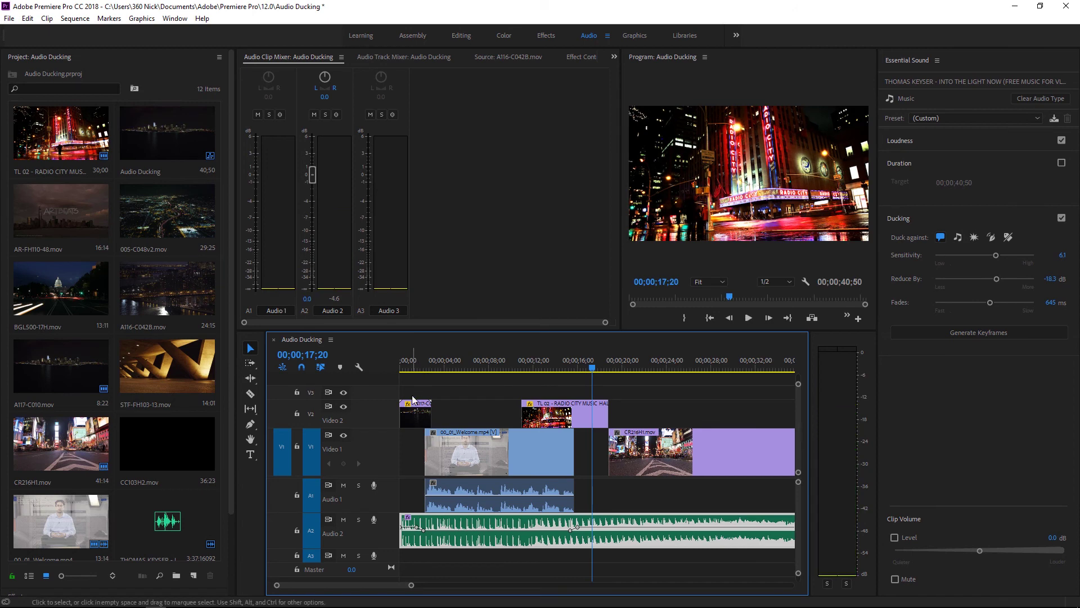